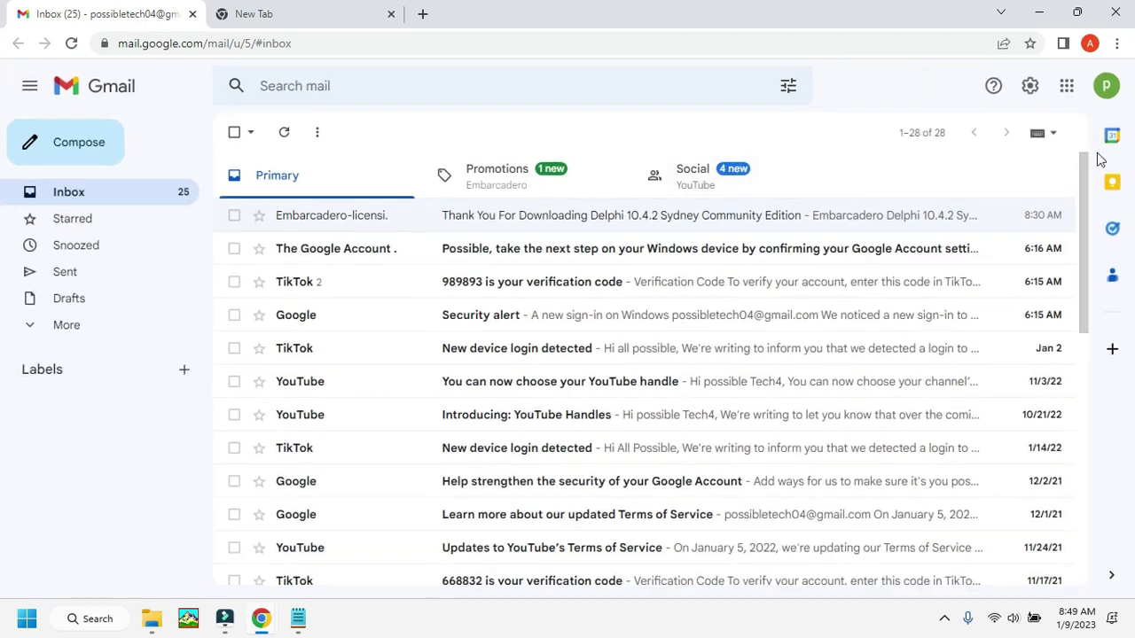
# From the Gmail profile avatar menu, open Manage your Google Account in a new tab
pyautogui.scroll(3, 1056, 134)
pyautogui.scroll(-3, 1006, 149)
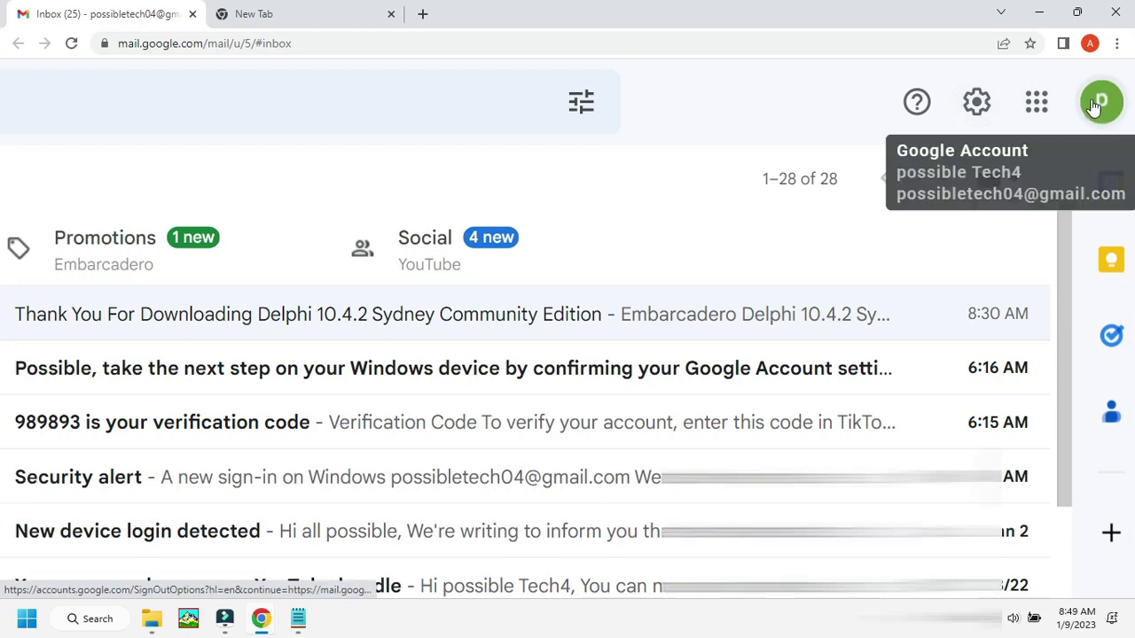
pyautogui.click(1095, 104)
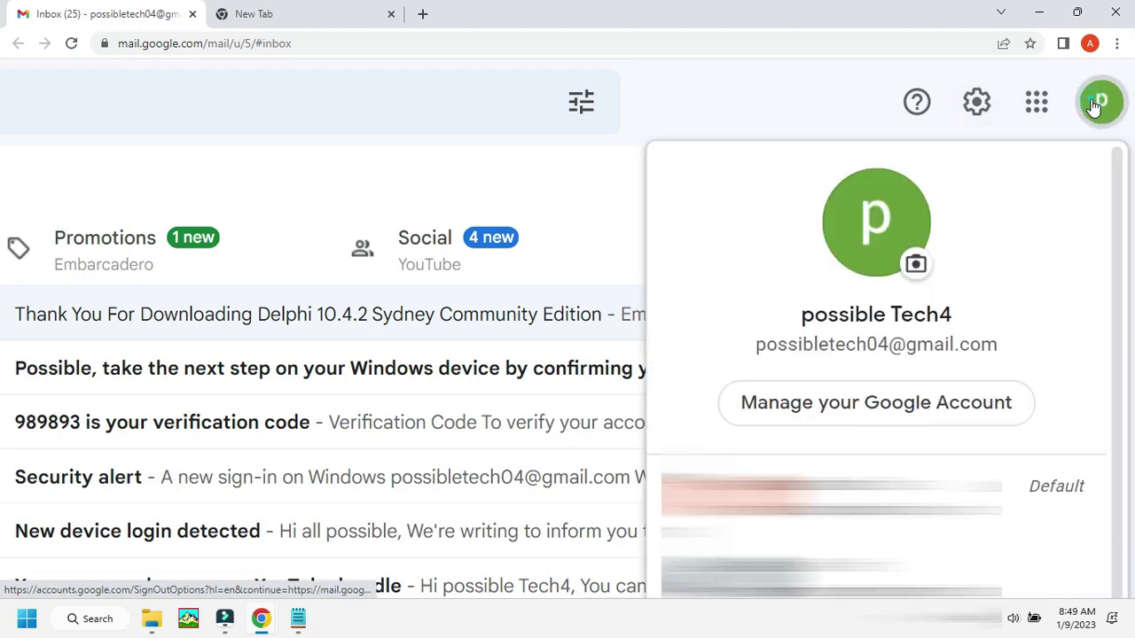
pyautogui.click(851, 404)
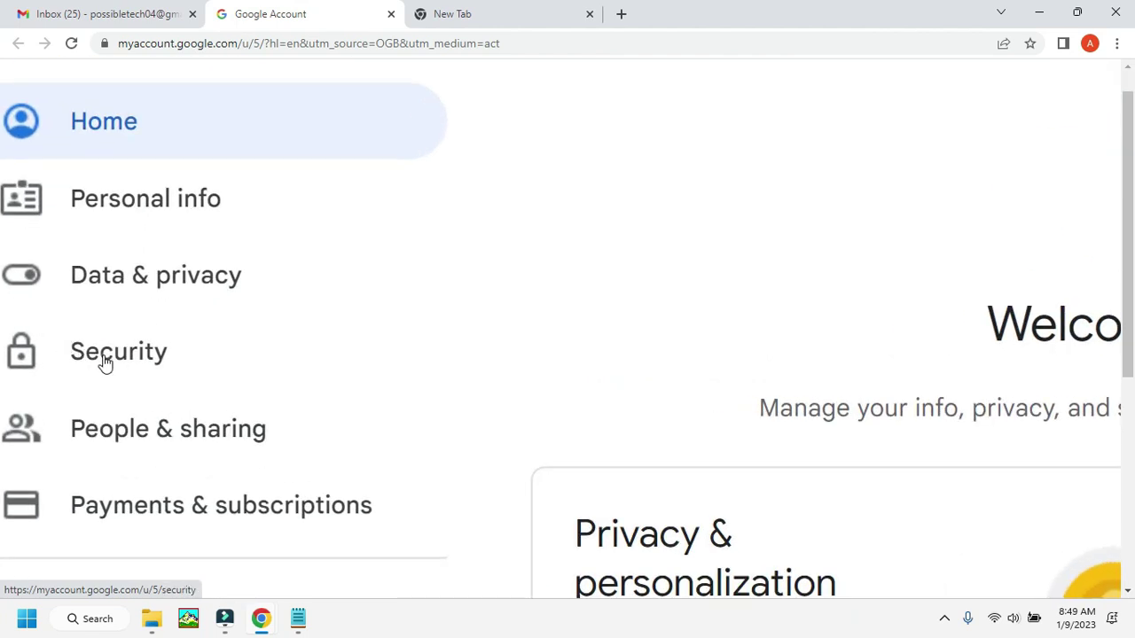
# Go to the Security section from the Google Account sidebar and look over its recommendations
pyautogui.click(103, 356)
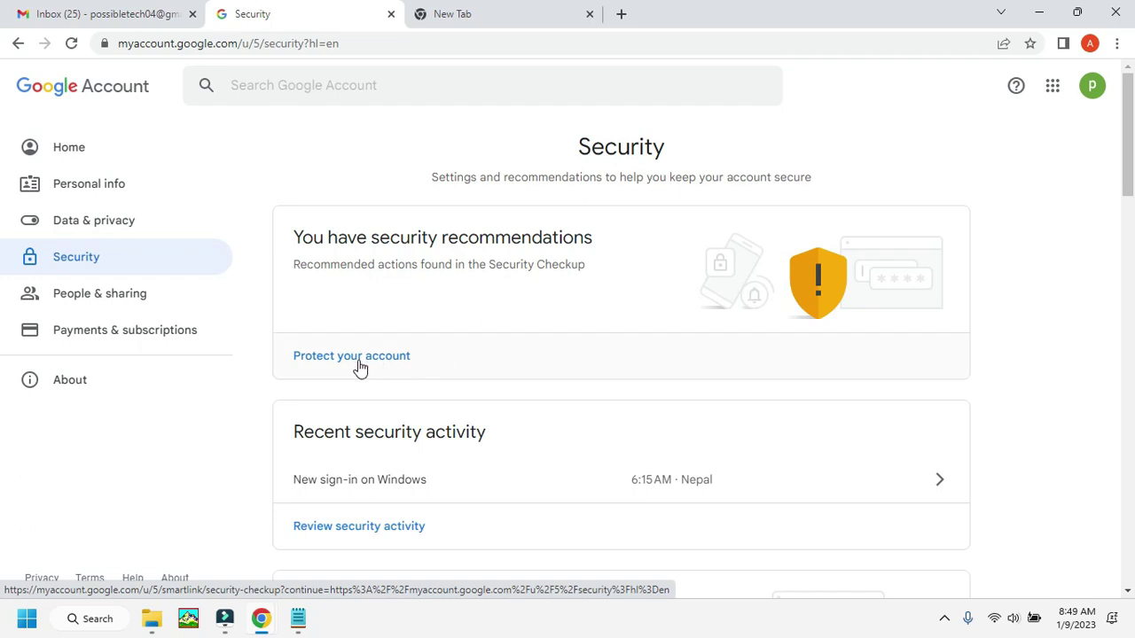
pyautogui.scroll(4, 346, 364)
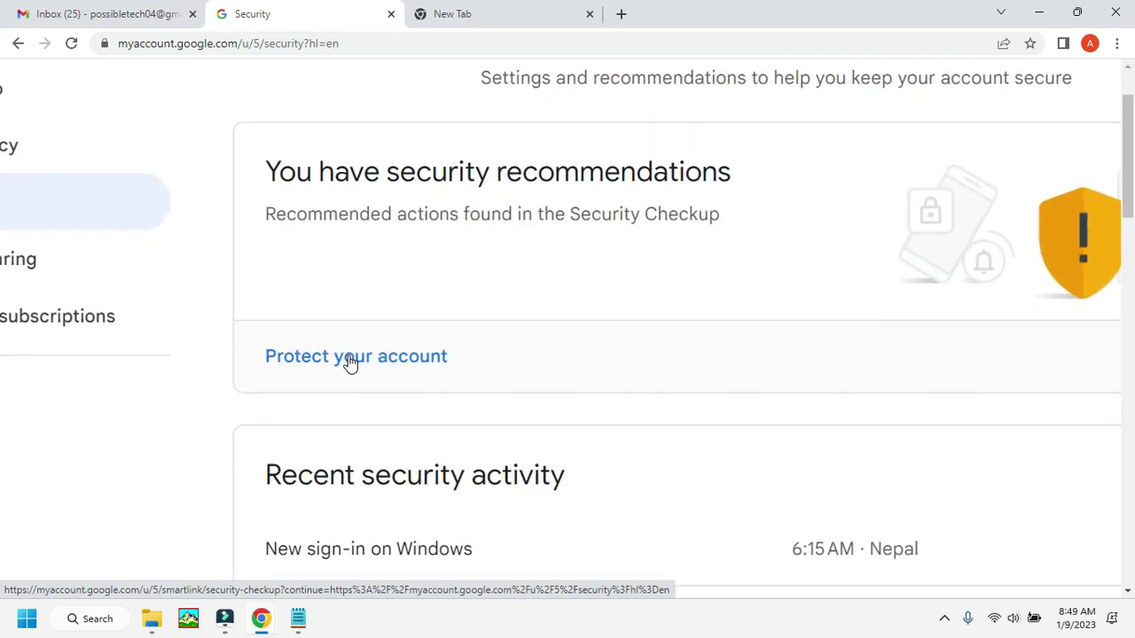
pyautogui.scroll(-4, 350, 361)
pyautogui.scroll(4, 350, 362)
# Start the Security Checkup through Protect your account and browse its recommendations
pyautogui.click(350, 361)
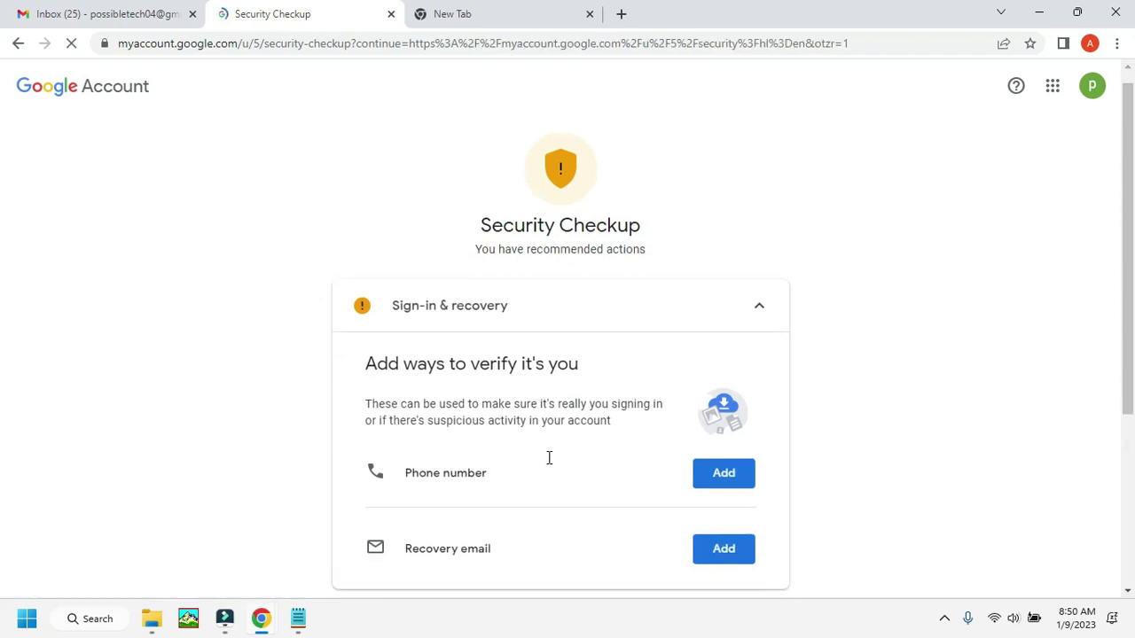
pyautogui.scroll(-3, 481, 488)
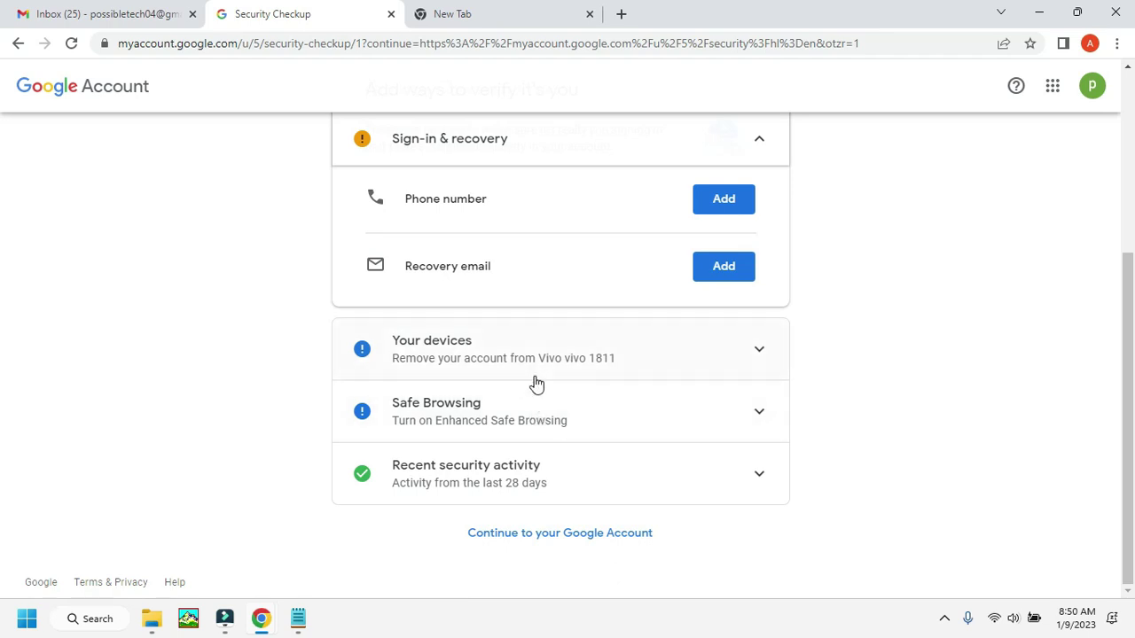
pyautogui.scroll(3, 471, 375)
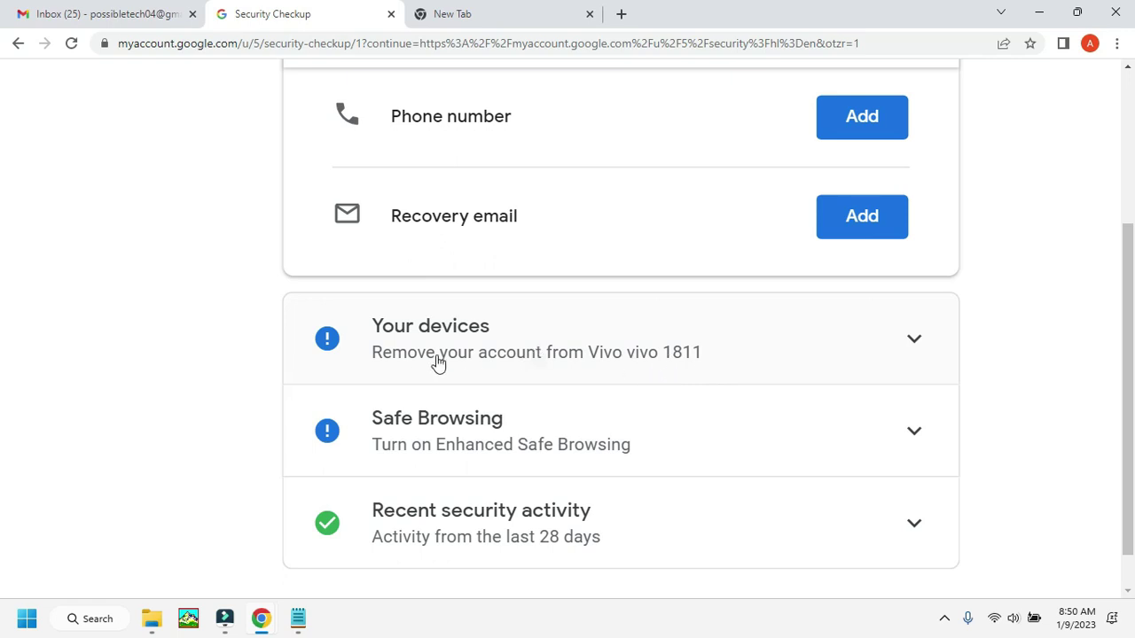
pyautogui.scroll(-3, 437, 362)
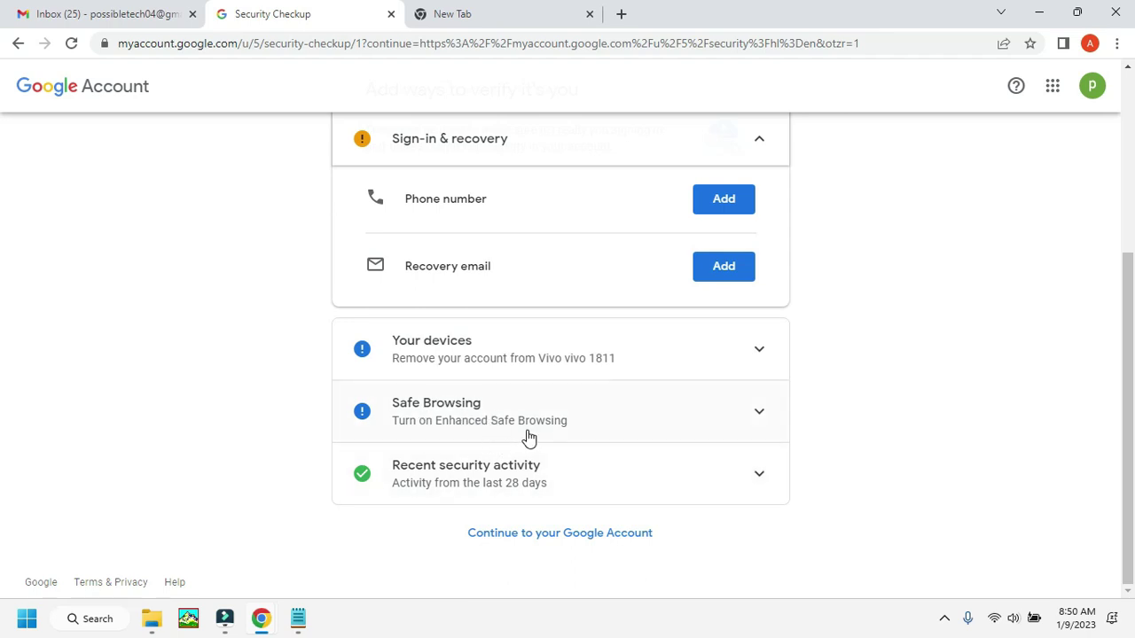
# Expand then collapse Safe Browsing, view Recent security activity, and go back to Security
pyautogui.click(755, 416)
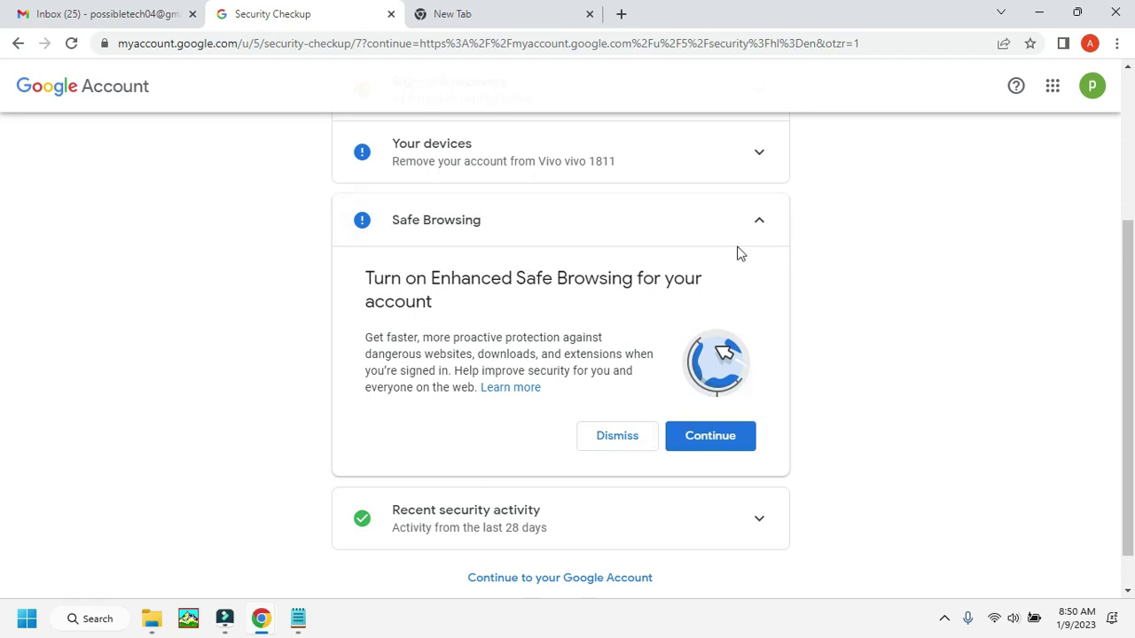
pyautogui.click(754, 225)
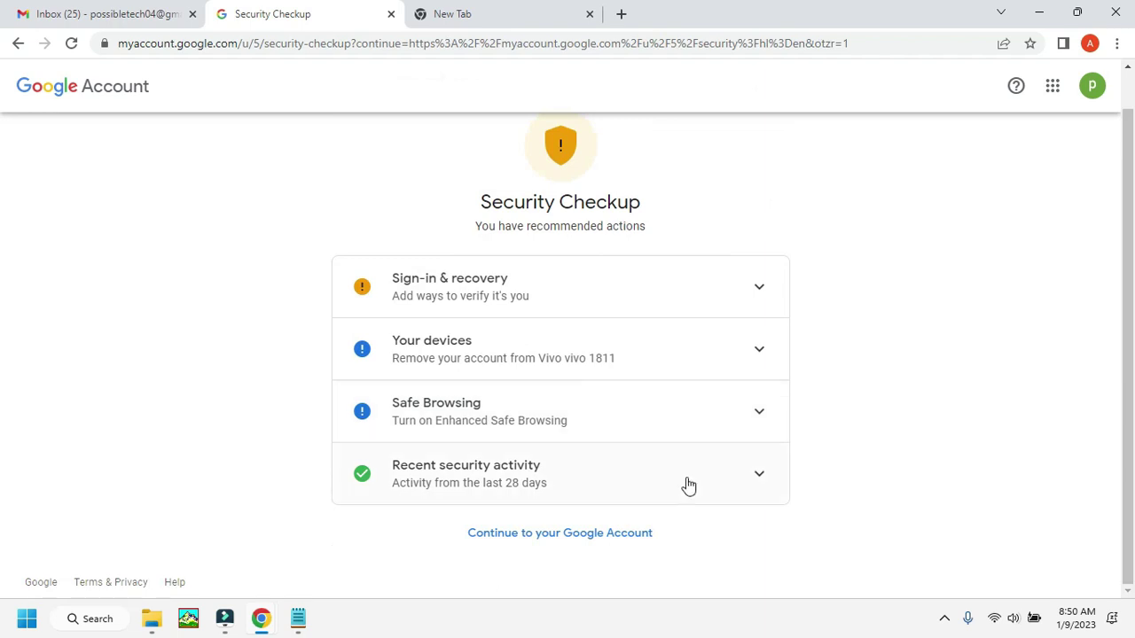
pyautogui.click(760, 475)
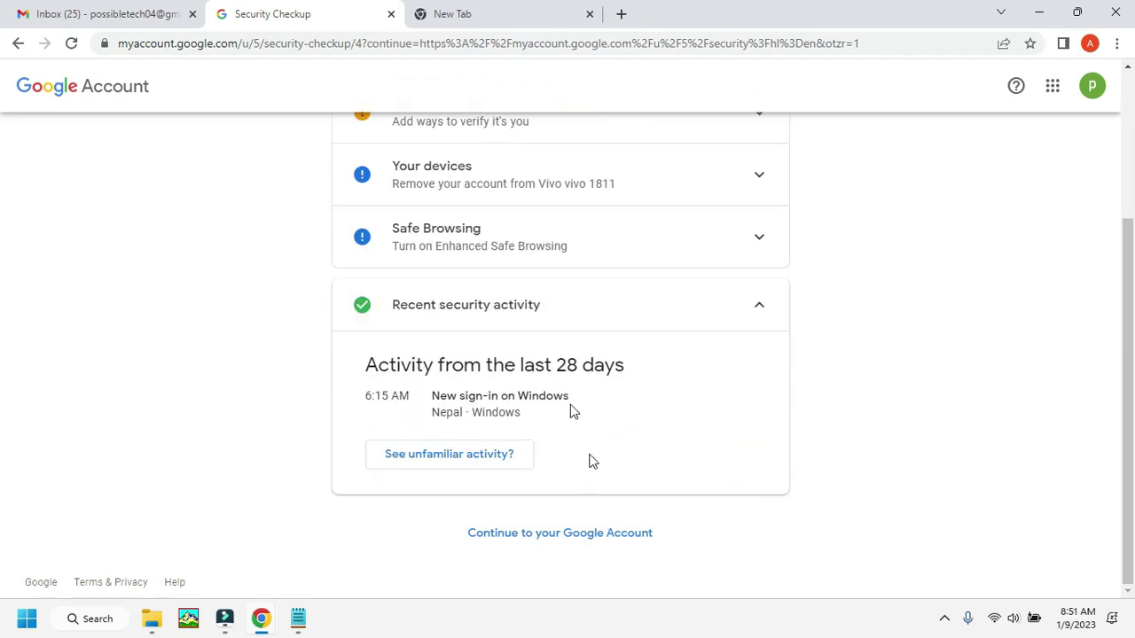
pyautogui.scroll(2, 605, 449)
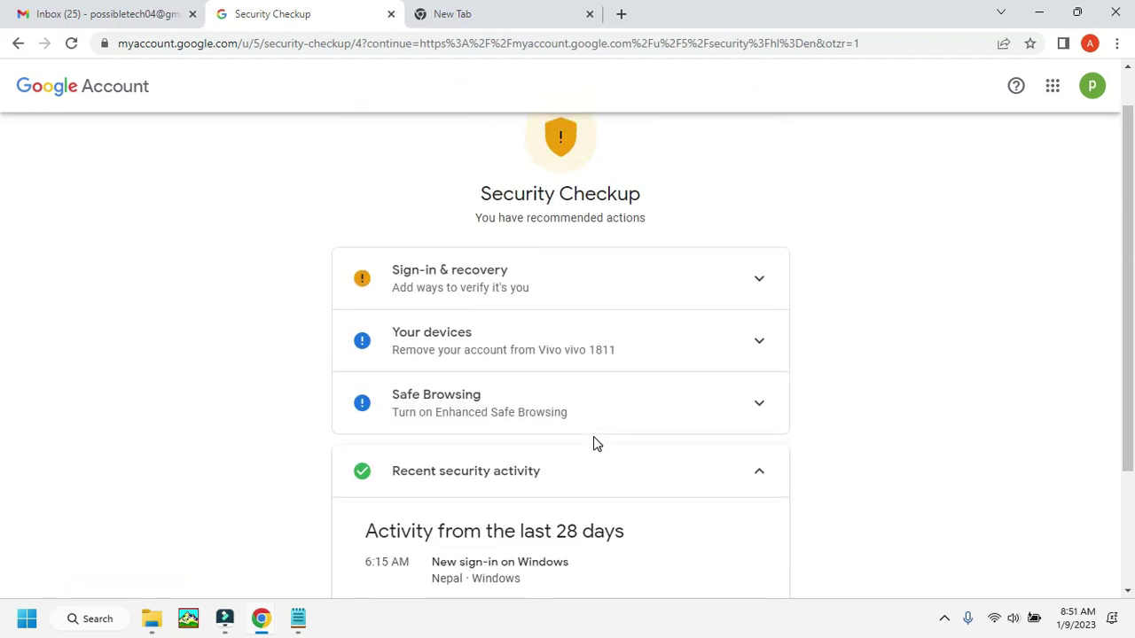
pyautogui.scroll(-2, 593, 436)
pyautogui.scroll(1, 596, 442)
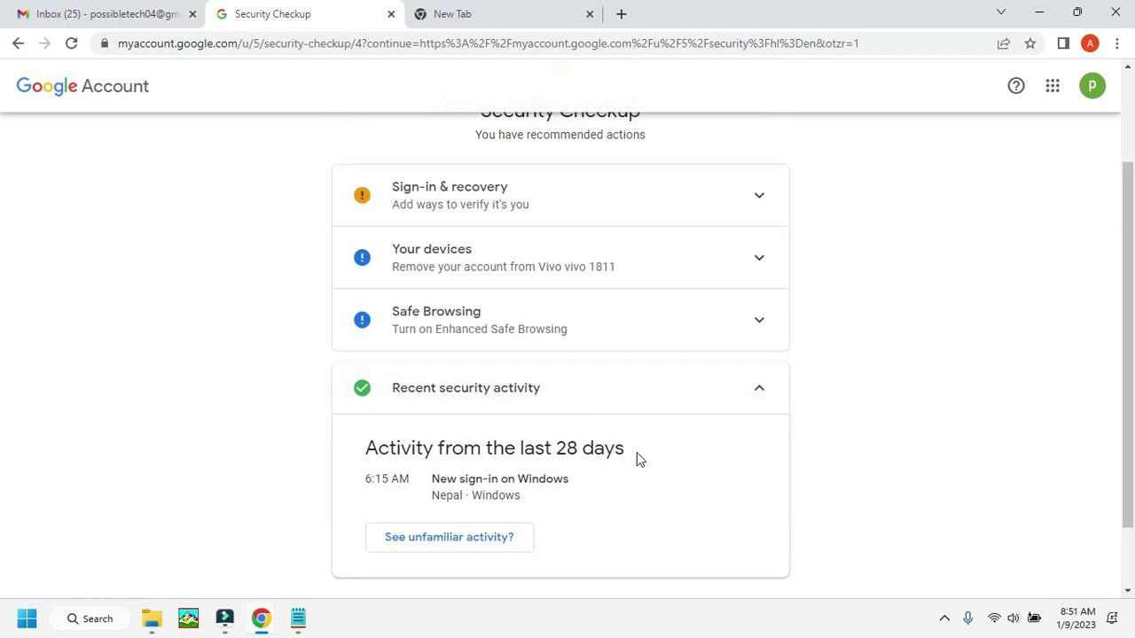
pyautogui.scroll(2, 567, 387)
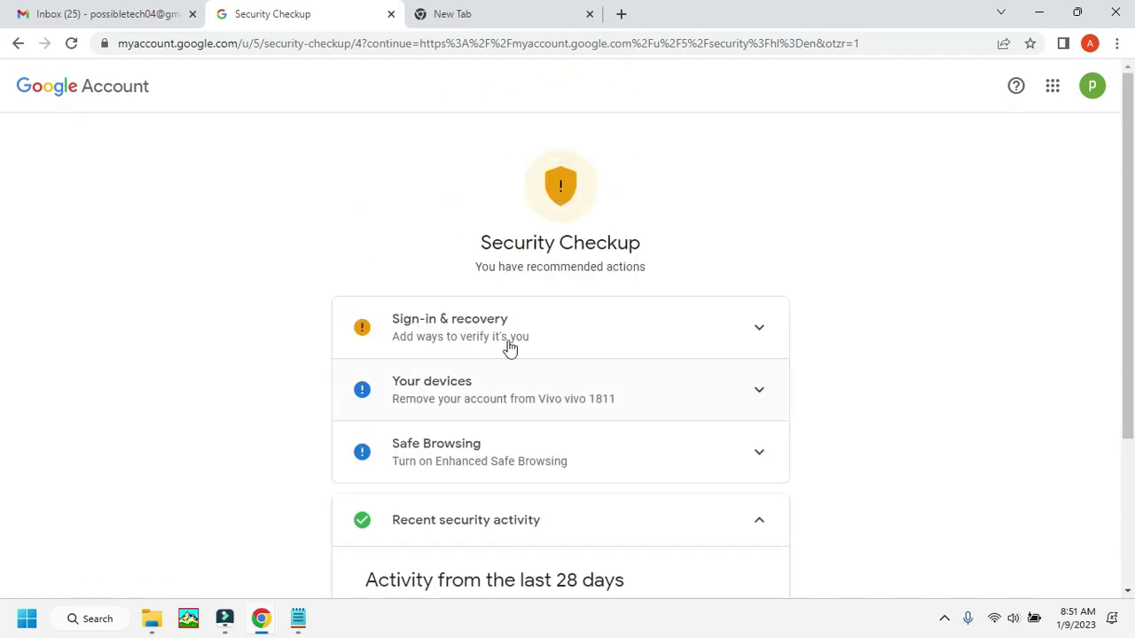
pyautogui.scroll(-3, 524, 405)
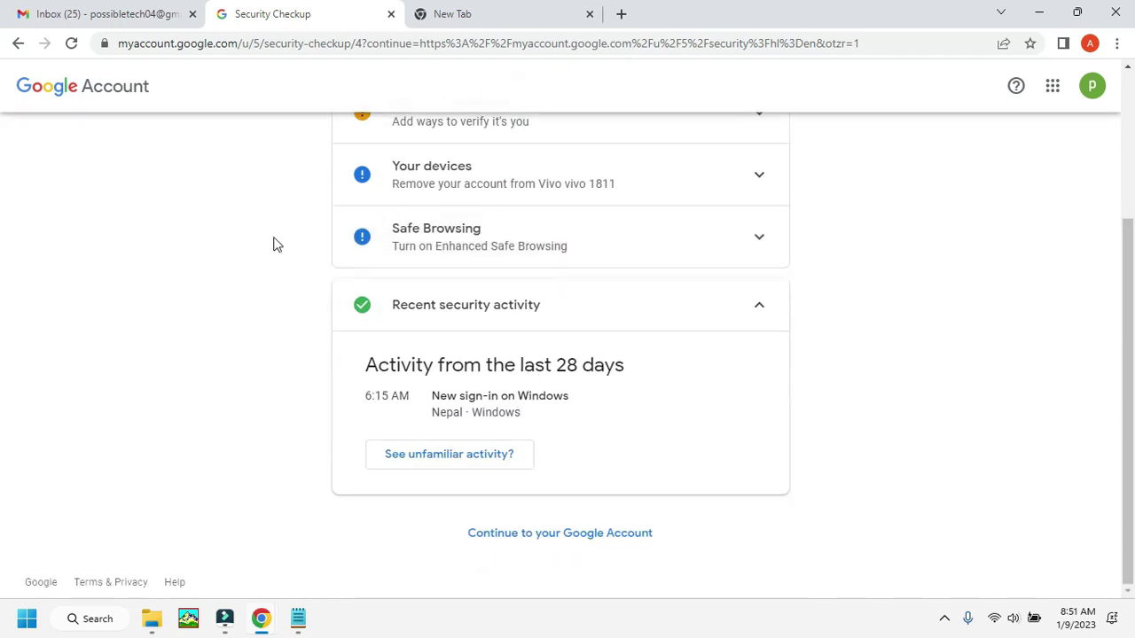
pyautogui.scroll(3, 273, 244)
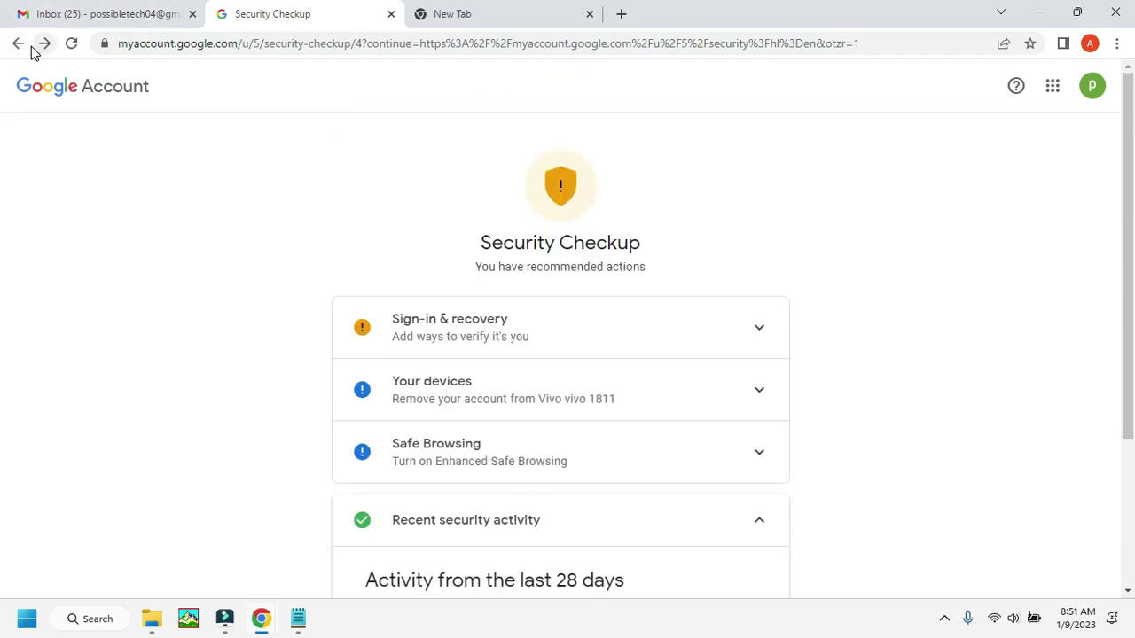
pyautogui.click(19, 44)
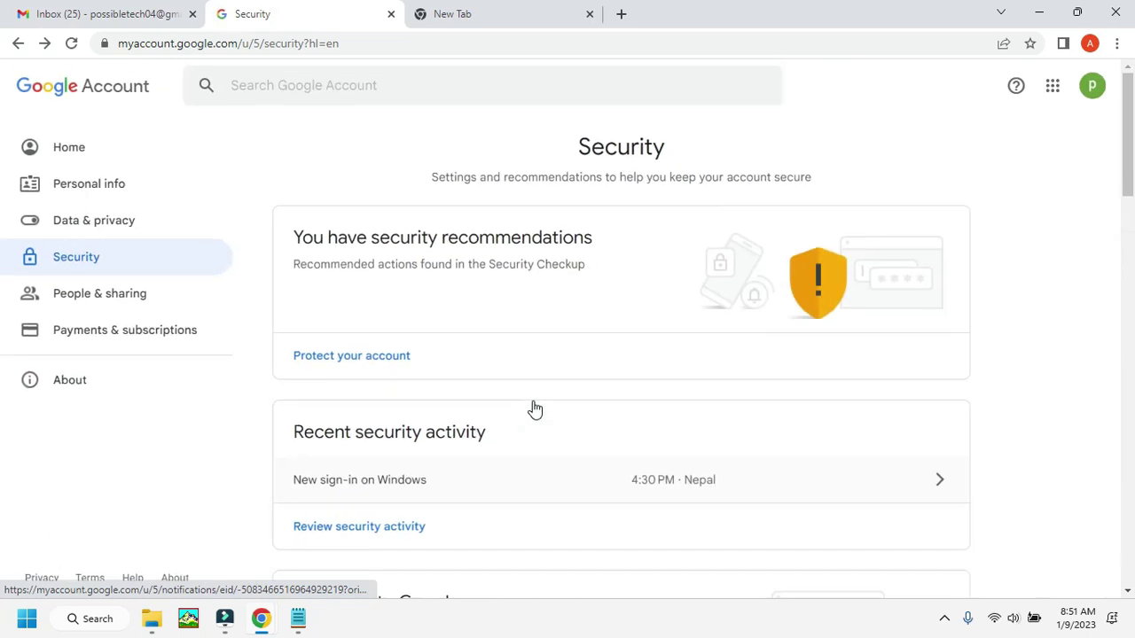
# Scroll the Security page to Signing in to Google, where 2-Step Verification shows Off
pyautogui.scroll(-3, 532, 411)
pyautogui.scroll(-2, 537, 386)
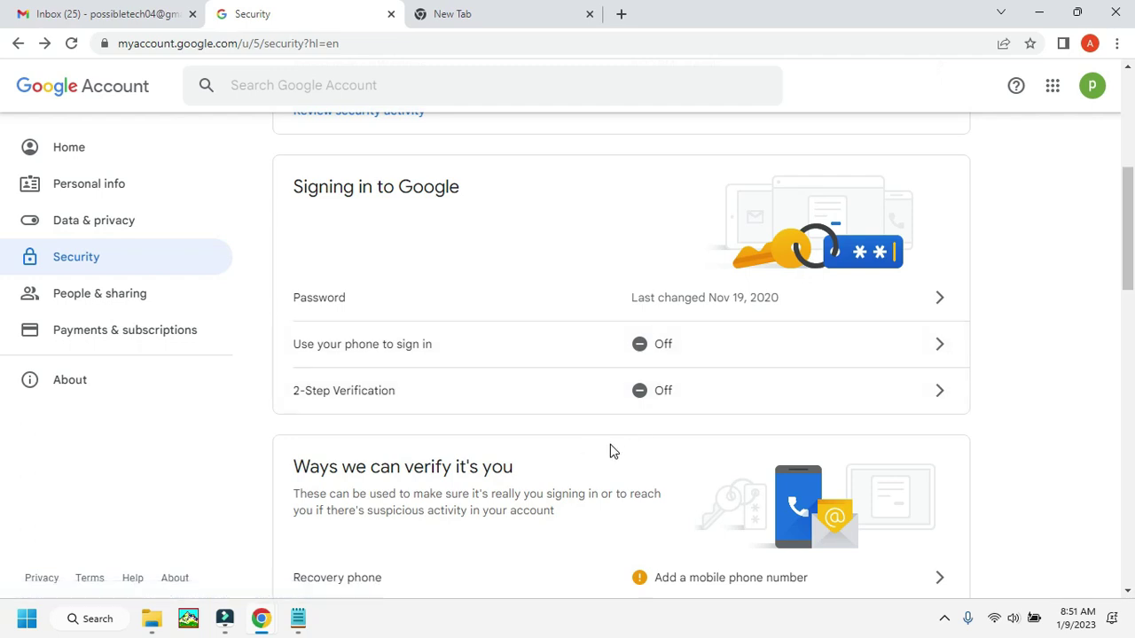
pyautogui.scroll(-1, 610, 443)
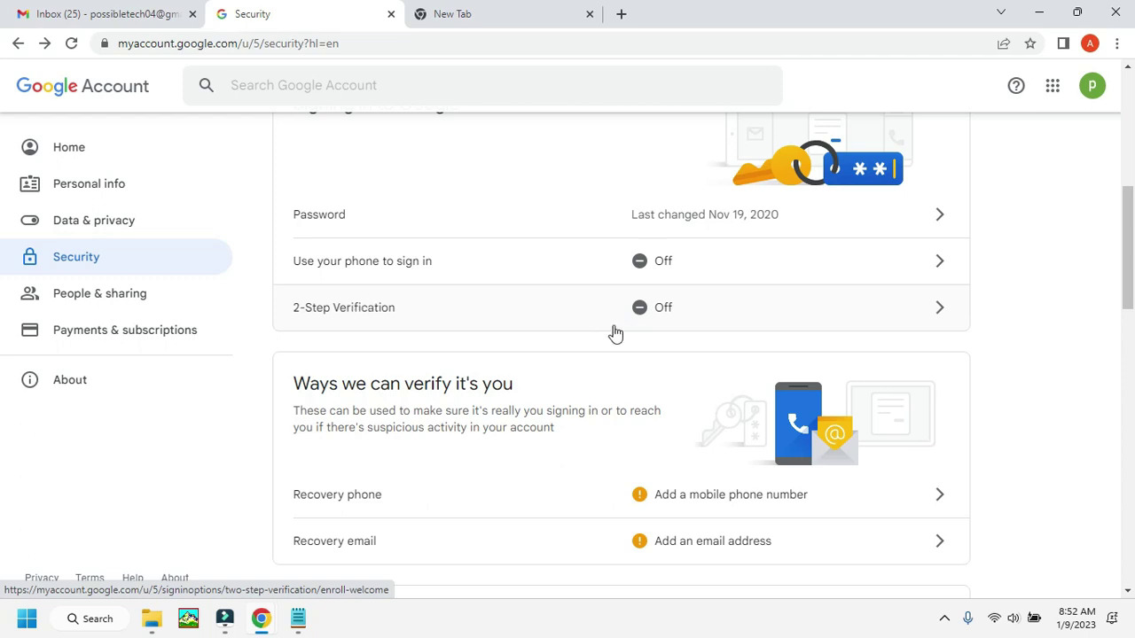
pyautogui.scroll(-2, 701, 341)
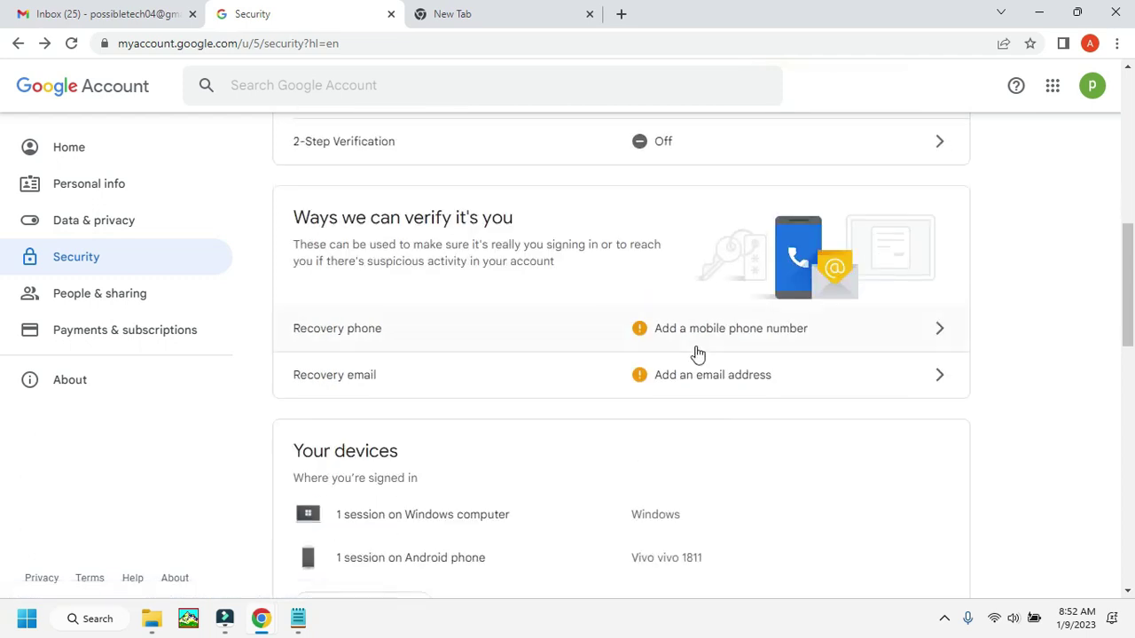
pyautogui.scroll(-2, 643, 431)
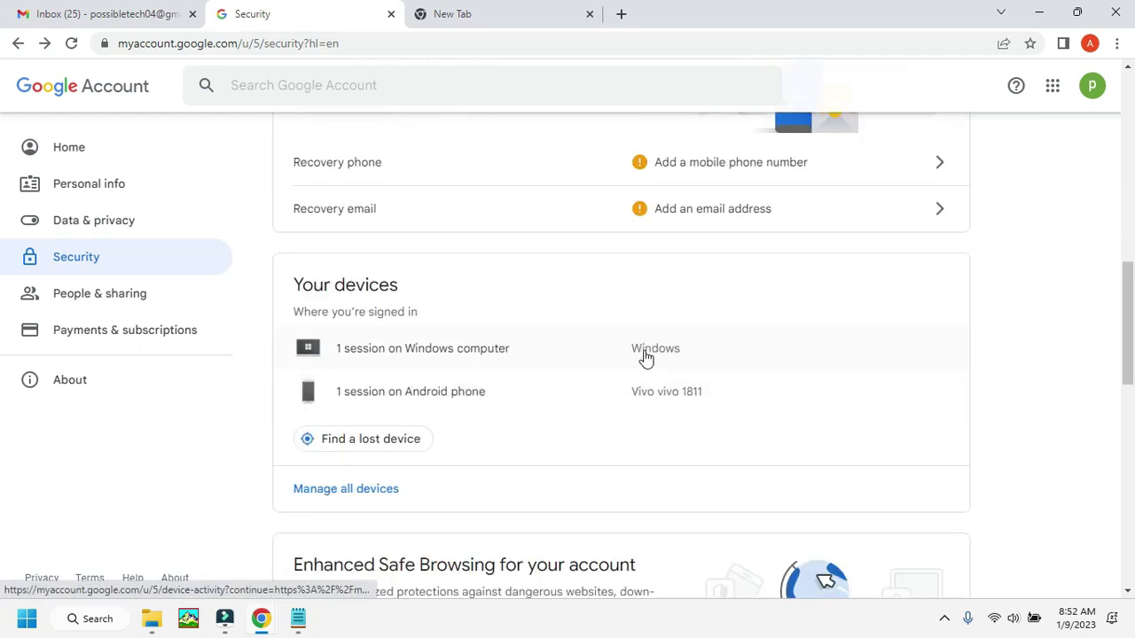
pyautogui.scroll(2, 644, 360)
pyautogui.scroll(-2, 752, 405)
pyautogui.scroll(-3, 666, 329)
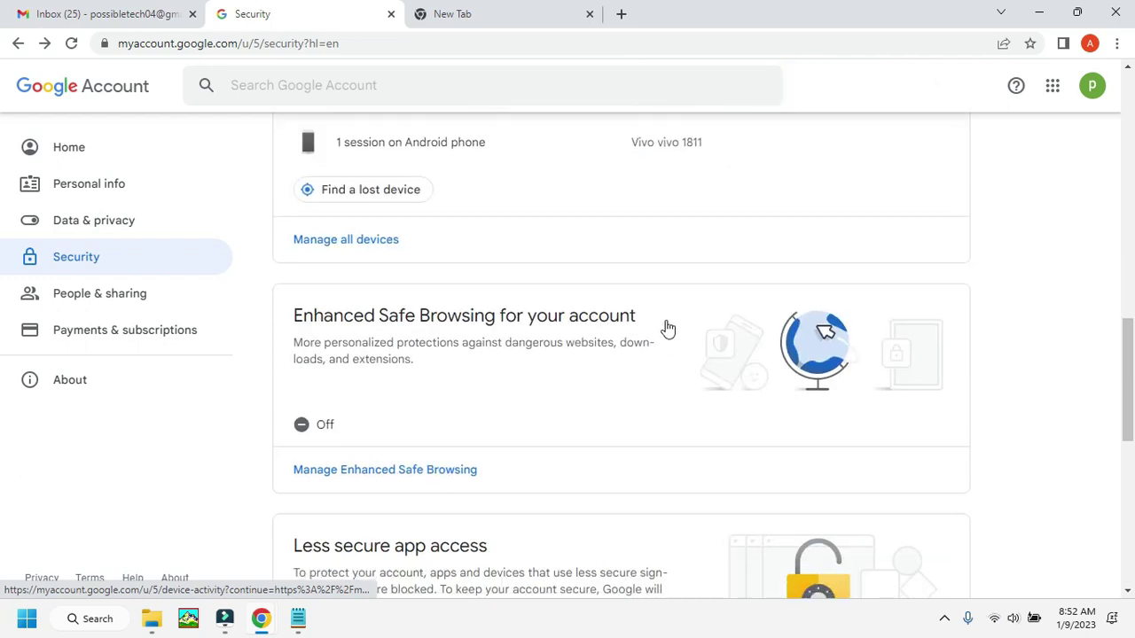
pyautogui.scroll(-3, 669, 335)
pyautogui.scroll(10, 669, 335)
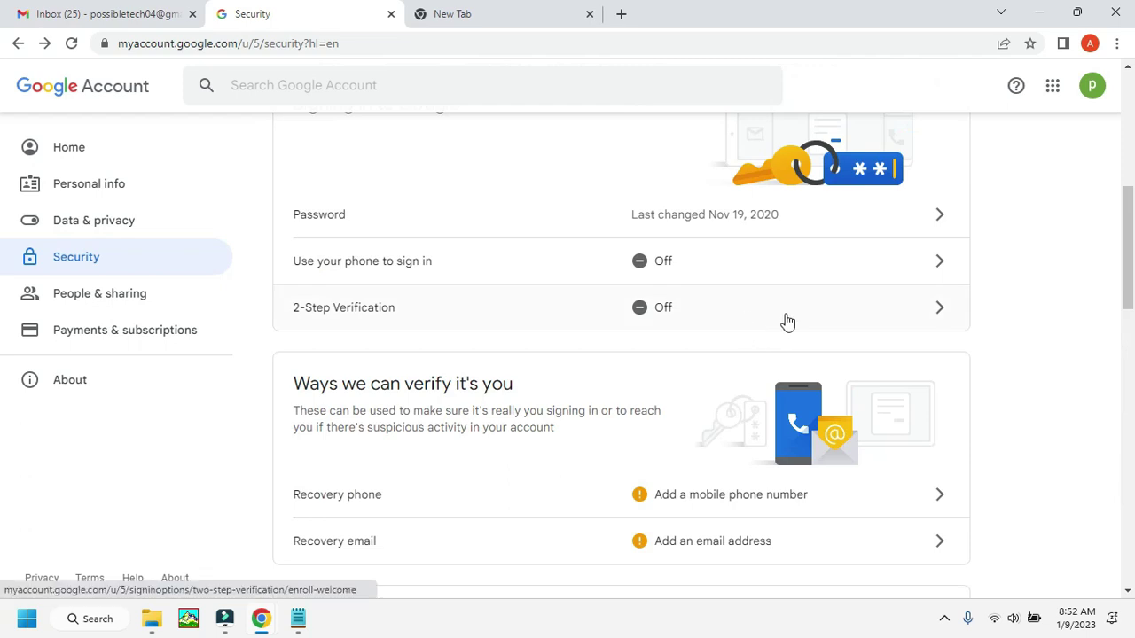
# Begin 2-Step Verification setup, accepting Google prompts on the Vivo 1811 as the second step
pyautogui.click(891, 307)
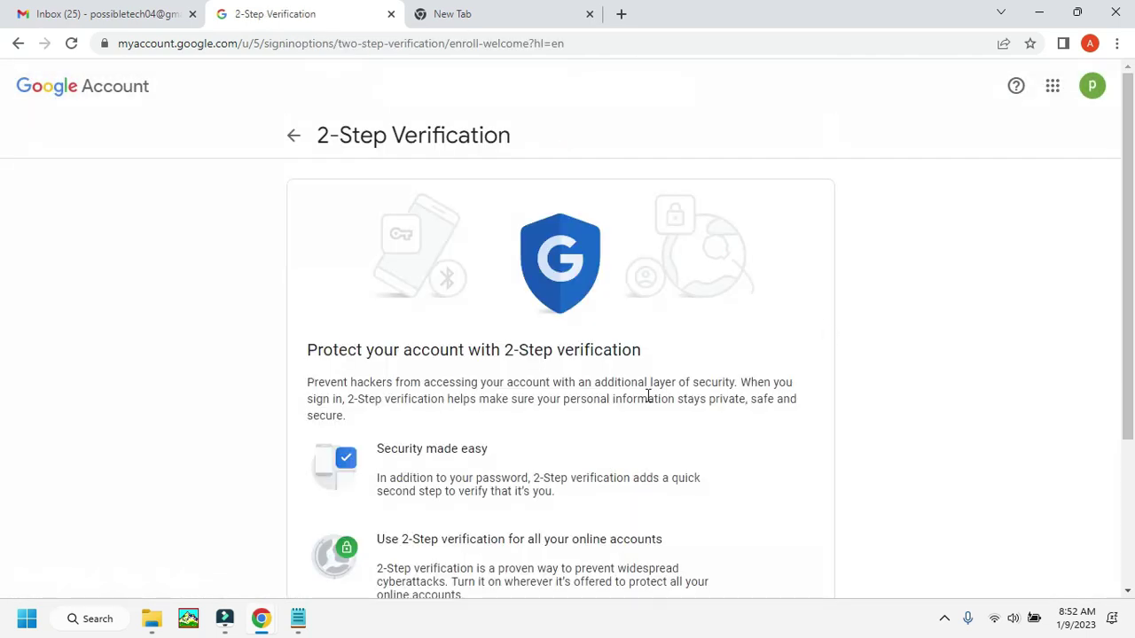
pyautogui.scroll(-2, 648, 396)
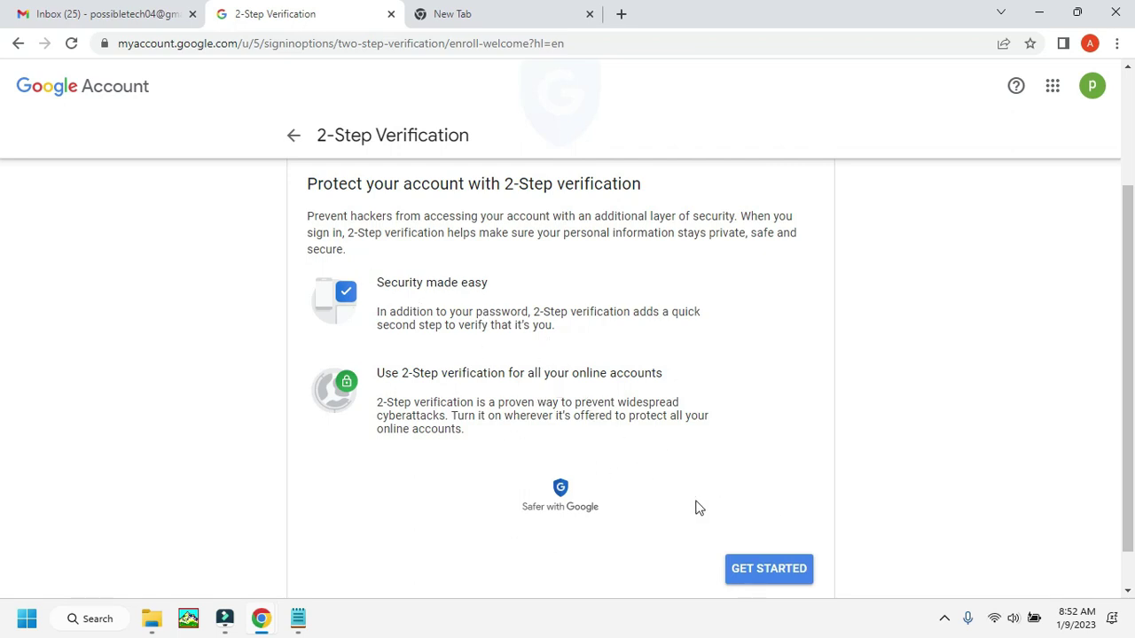
pyautogui.click(768, 570)
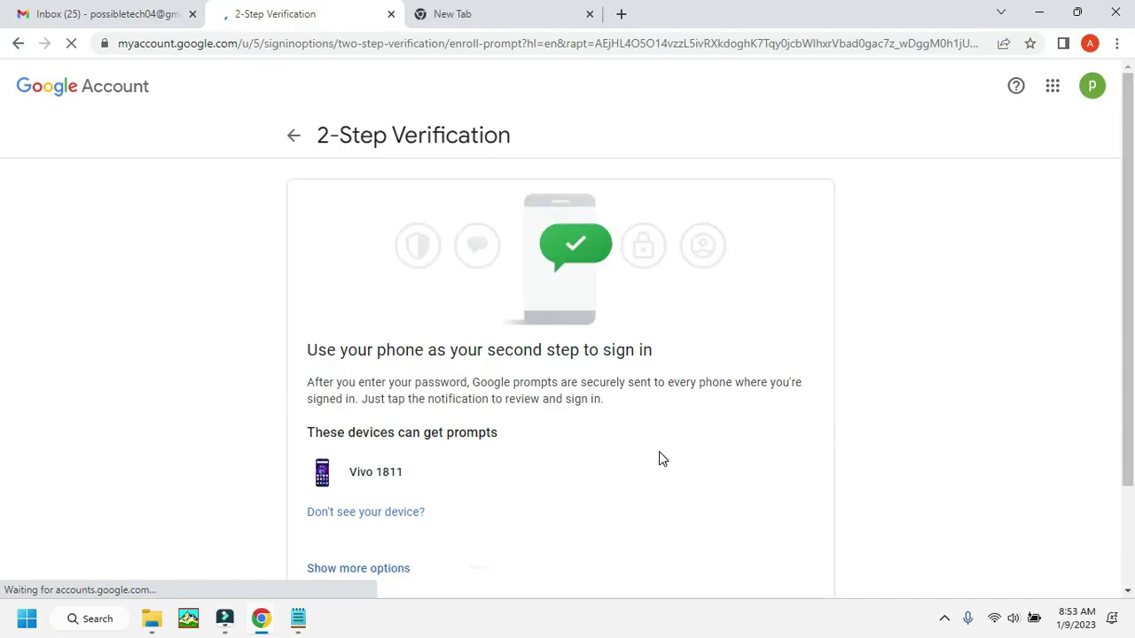
pyautogui.scroll(-2, 617, 470)
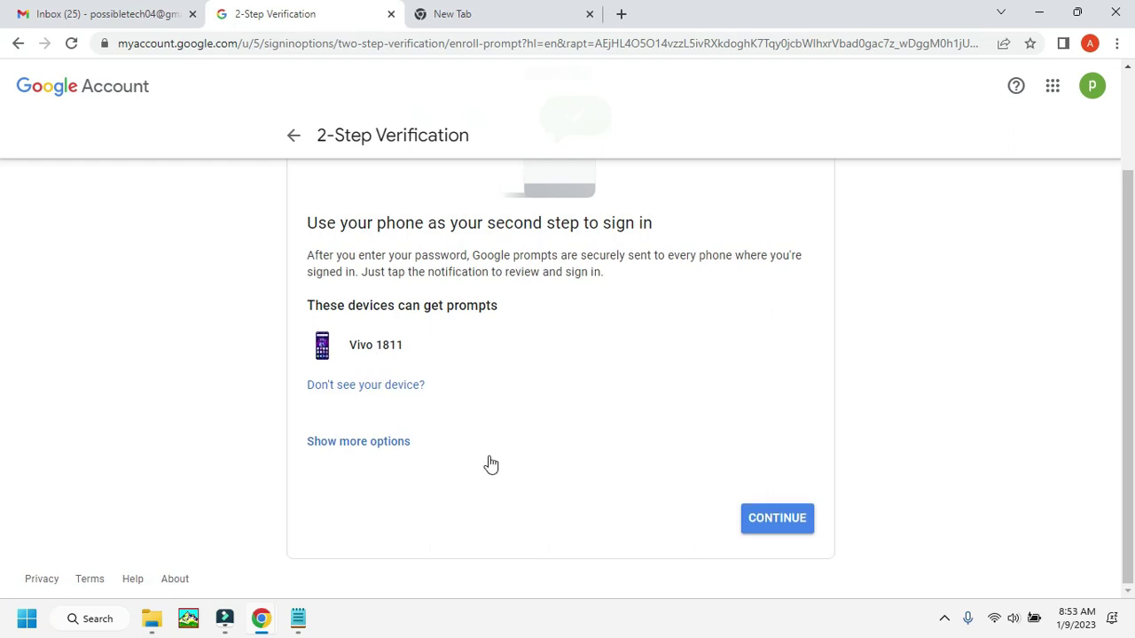
pyautogui.scroll(1, 488, 463)
pyautogui.scroll(-1, 620, 479)
pyautogui.click(772, 519)
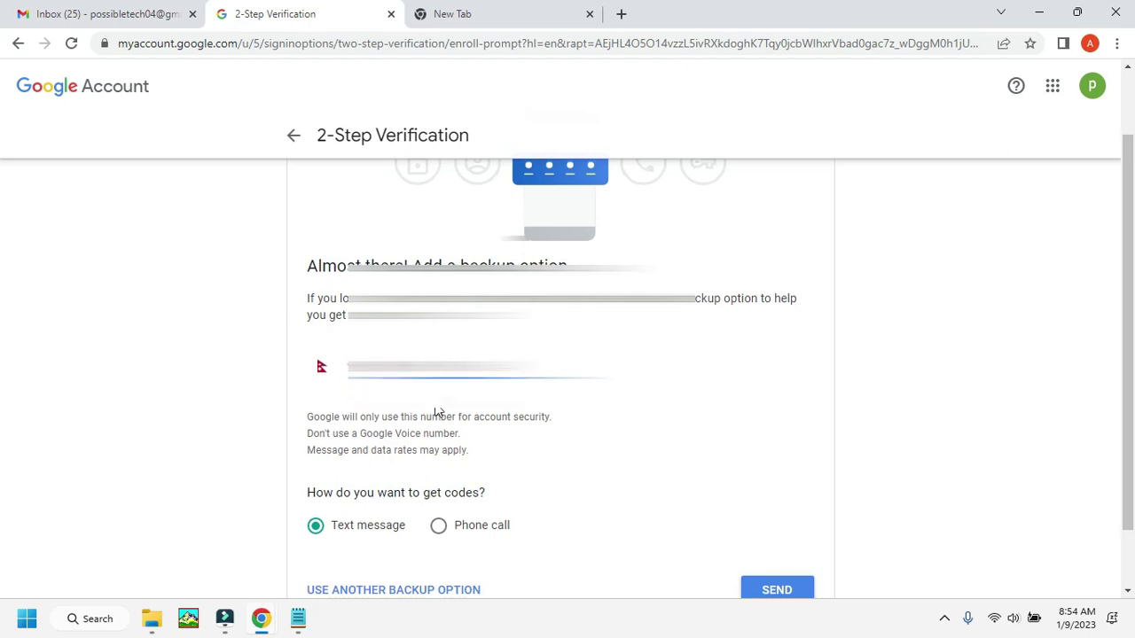
# Send a text-message code to the backup phone, paste the received code and submit it
pyautogui.scroll(-1, 435, 410)
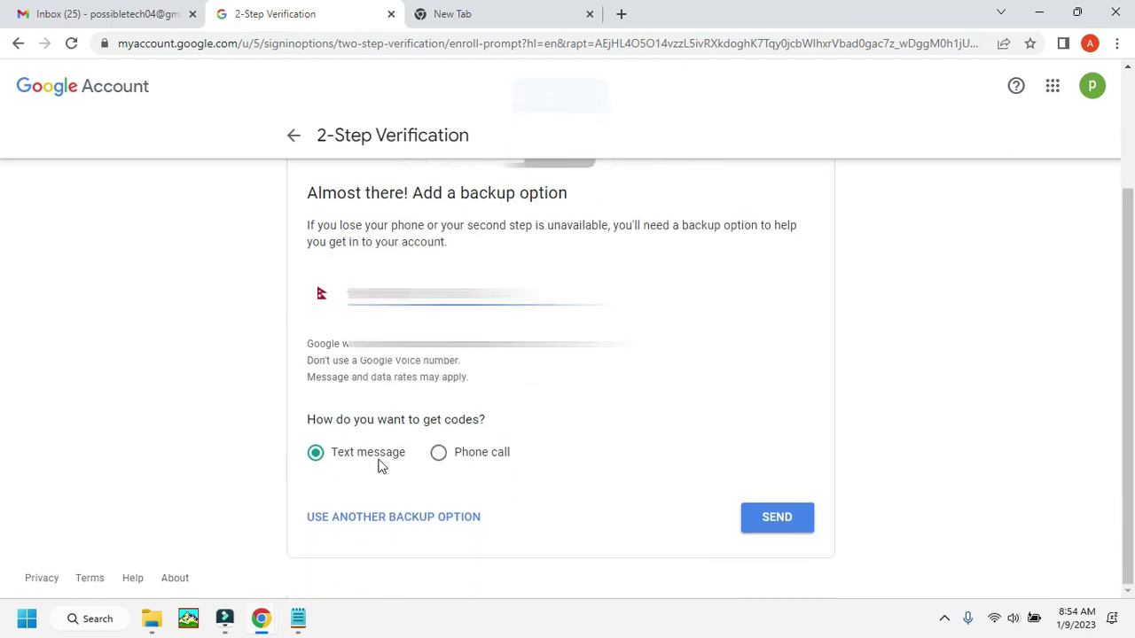
pyautogui.click(753, 525)
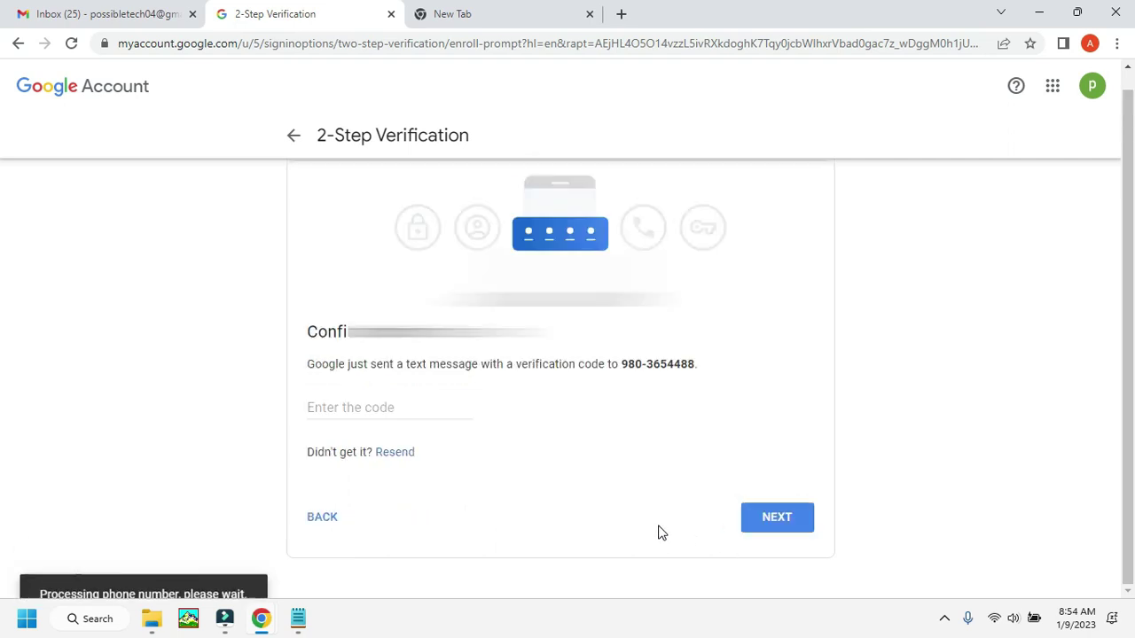
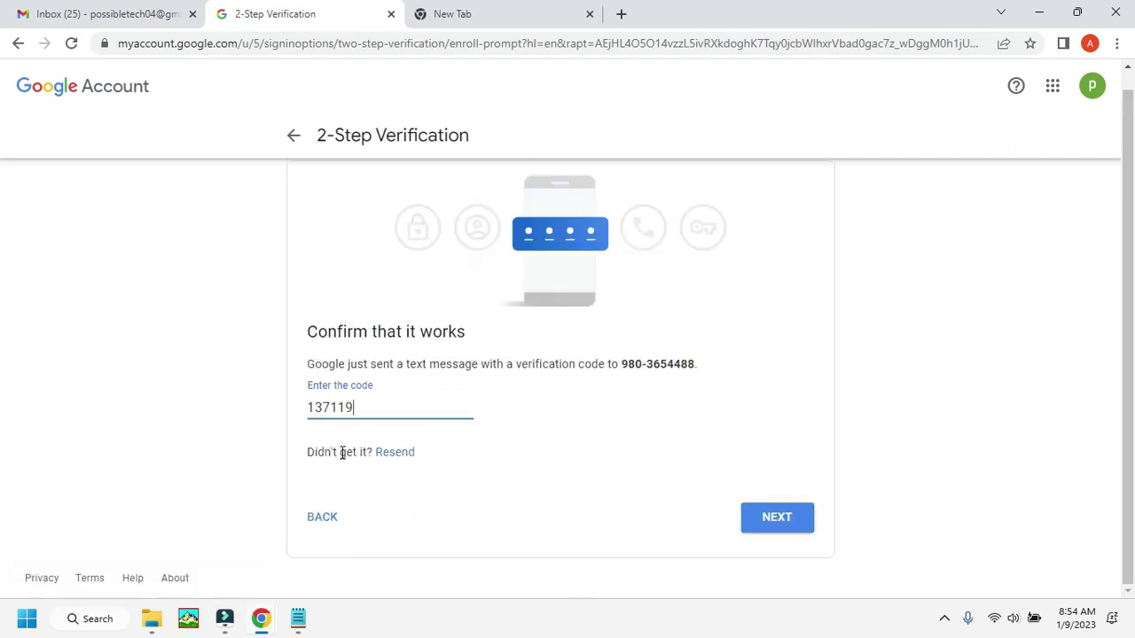
pyautogui.click(796, 523)
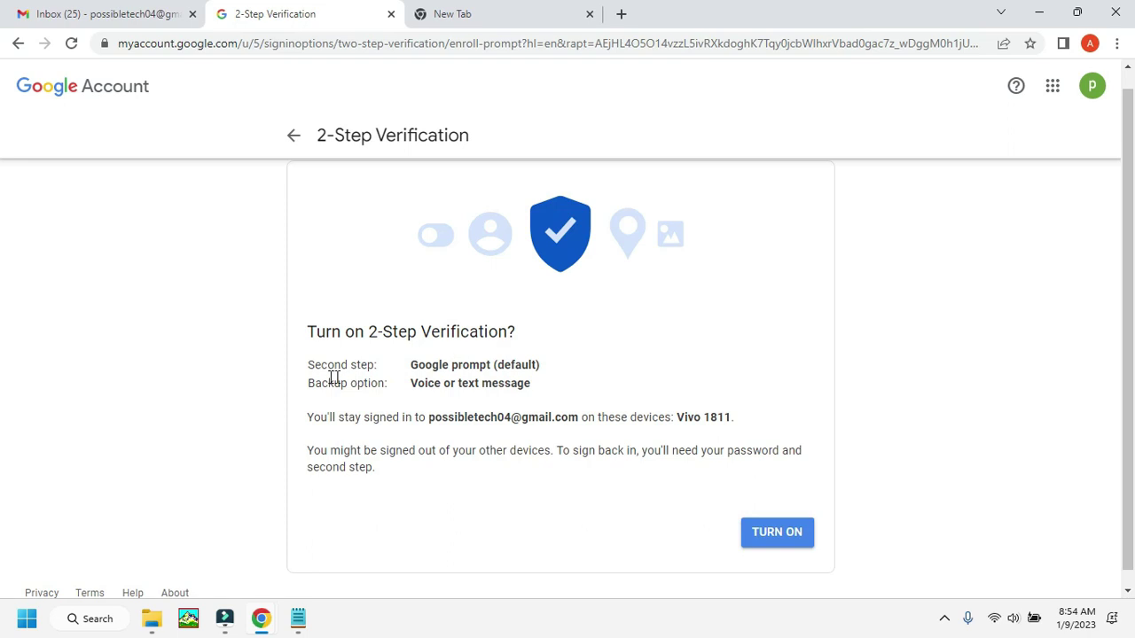
# Turn on 2-Step Verification and review the confirmation page
pyautogui.click(777, 533)
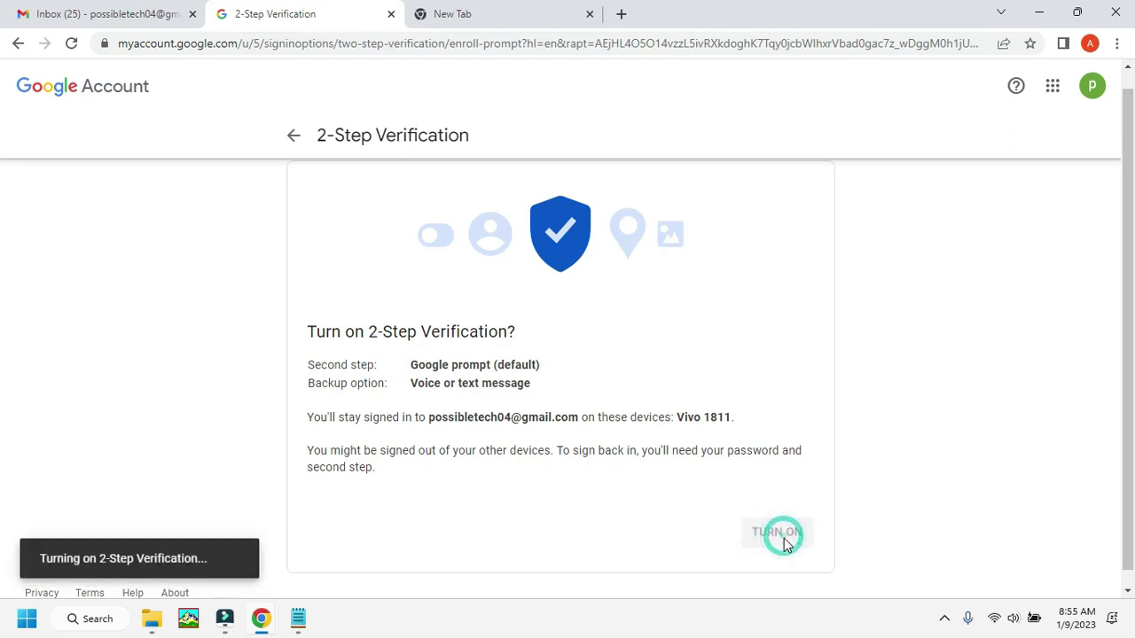
pyautogui.scroll(3, 583, 497)
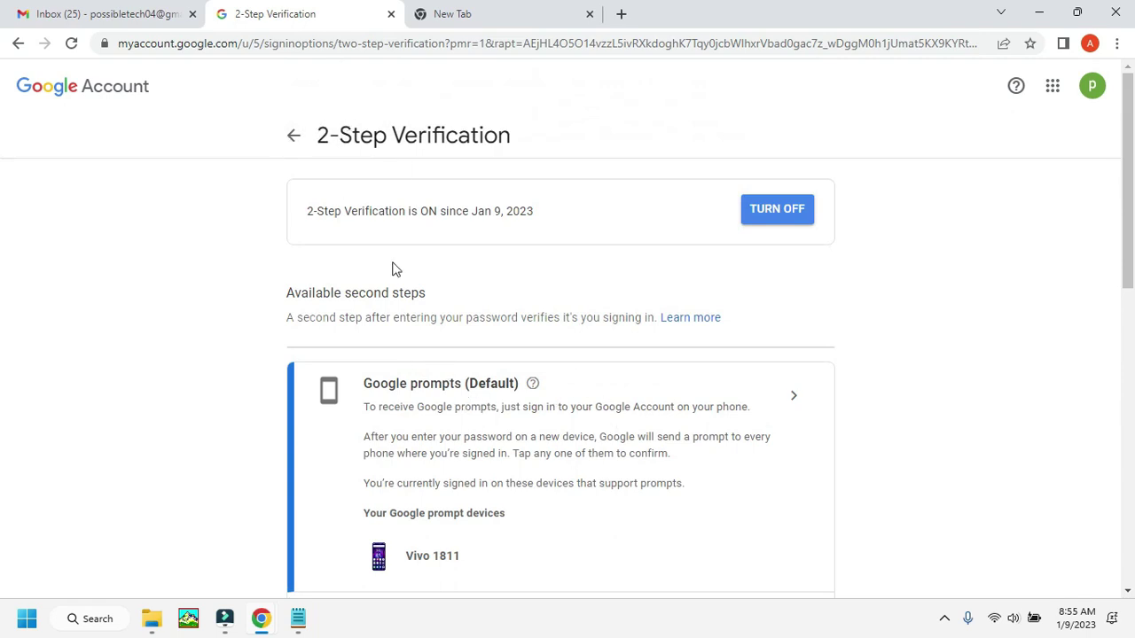
pyautogui.scroll(-2, 524, 394)
pyautogui.scroll(-5, 541, 453)
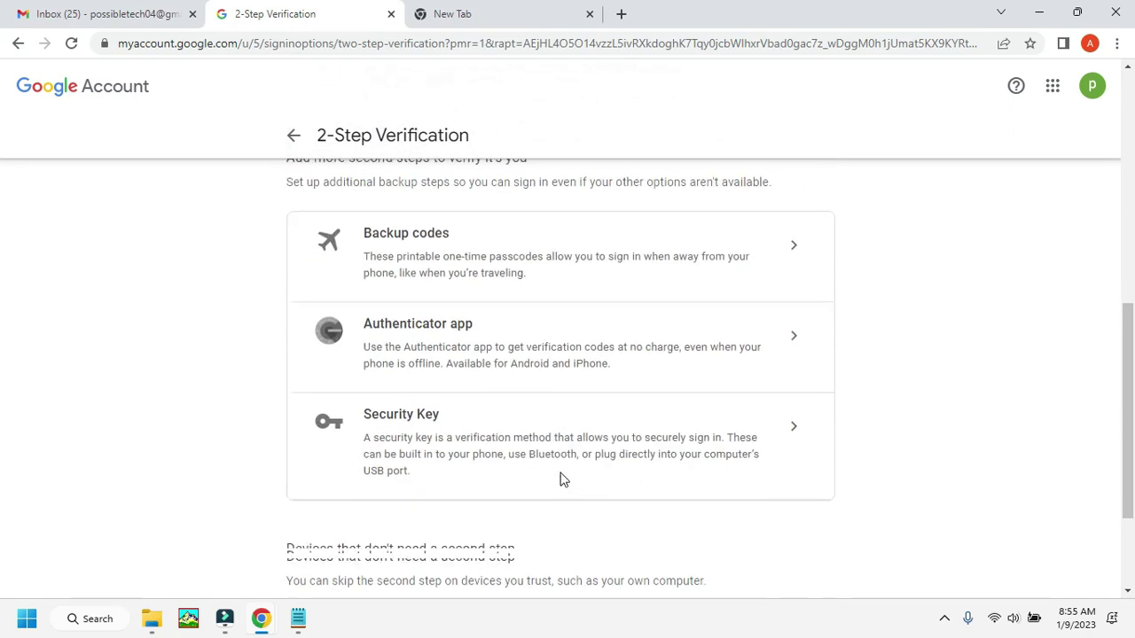
pyautogui.scroll(4, 565, 477)
pyautogui.scroll(3, 567, 472)
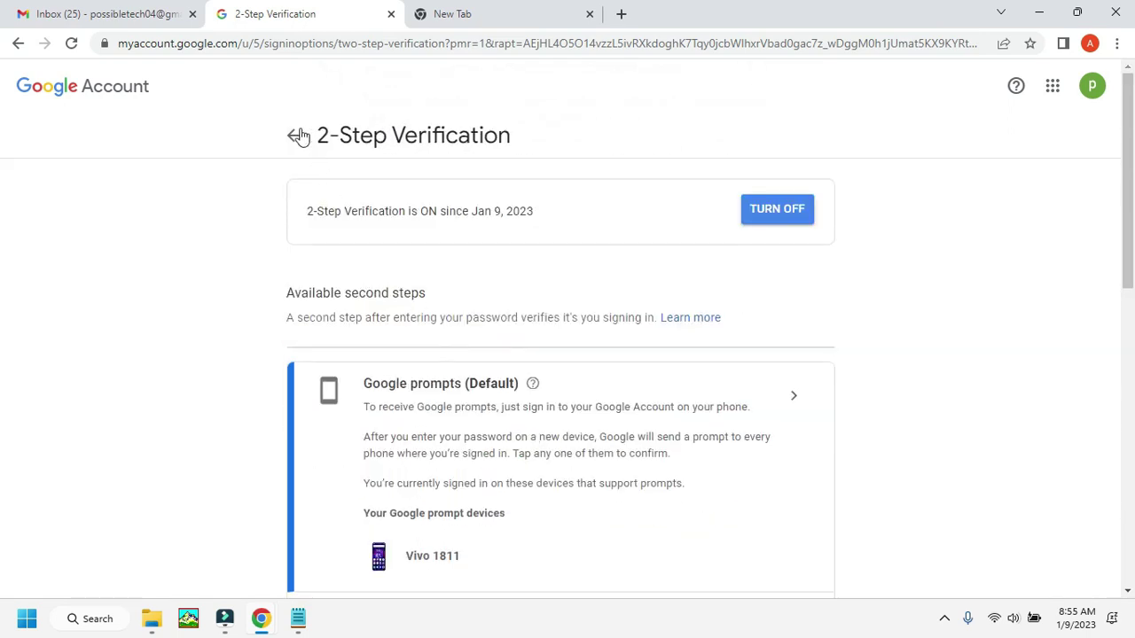
# Return to the Security page and check that 2-Step Verification now shows On
pyautogui.click(297, 134)
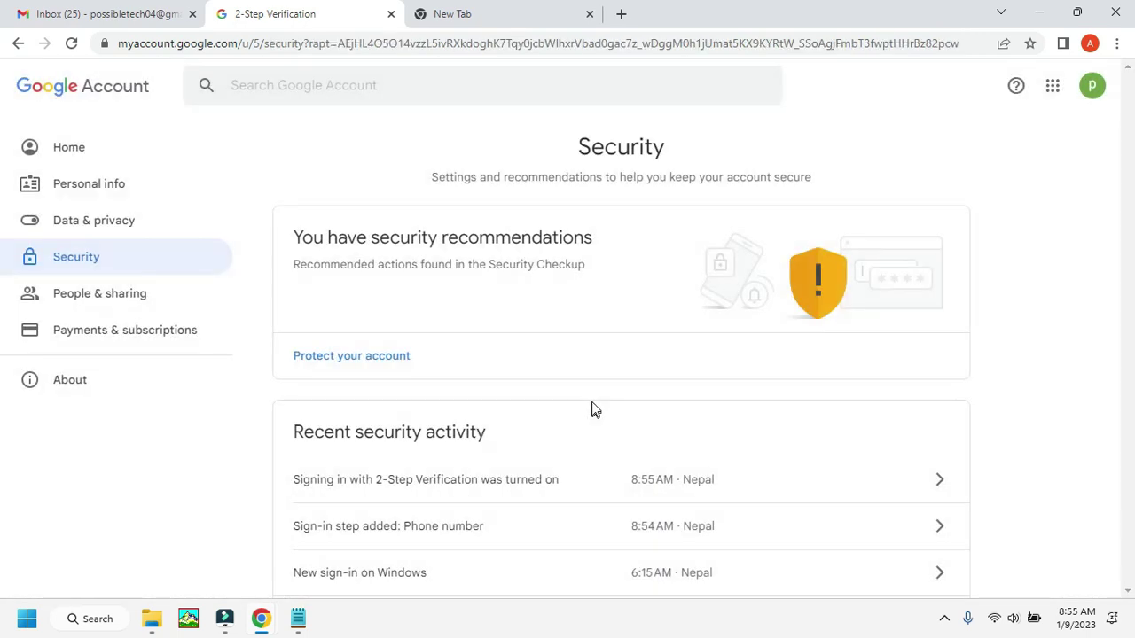
pyautogui.scroll(-6, 629, 475)
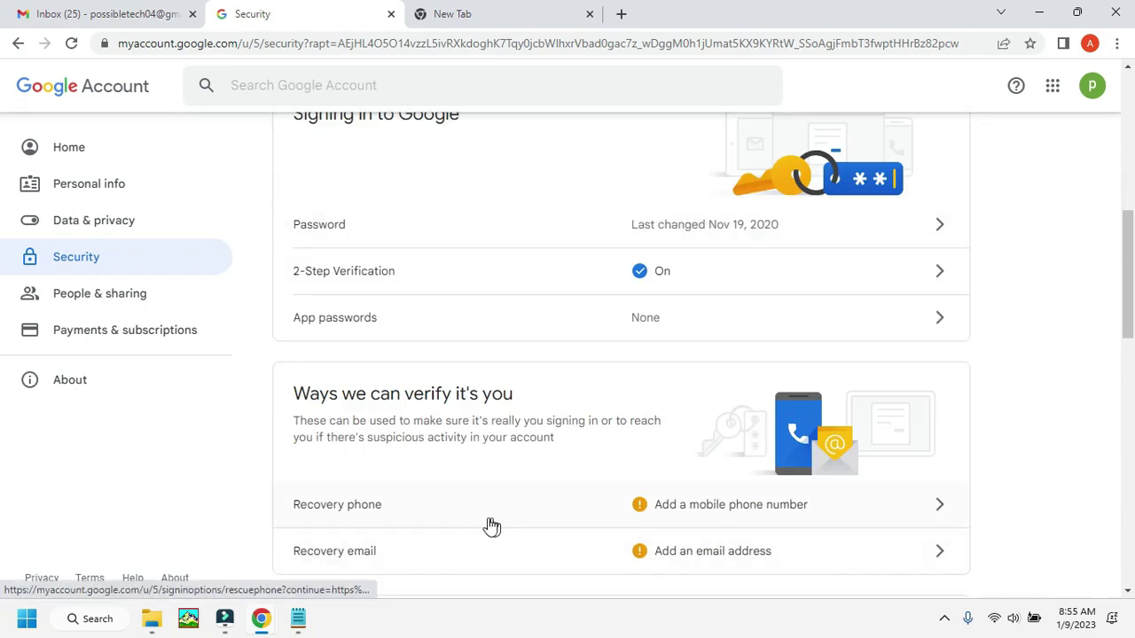
pyautogui.scroll(-1, 660, 519)
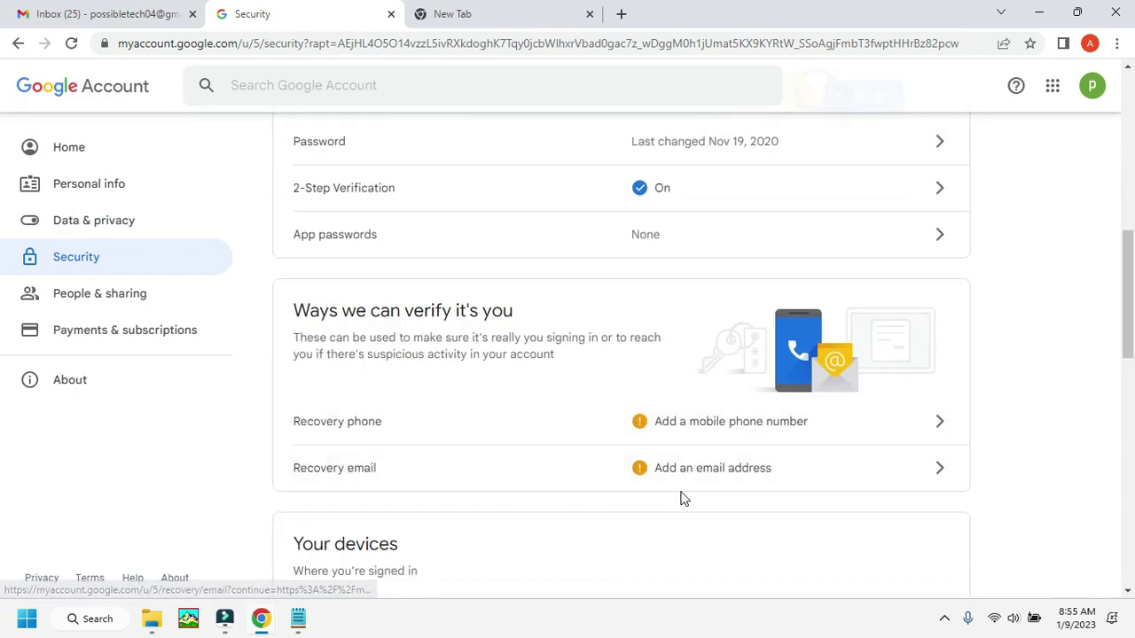
pyautogui.scroll(-1, 669, 497)
pyautogui.scroll(-1, 667, 494)
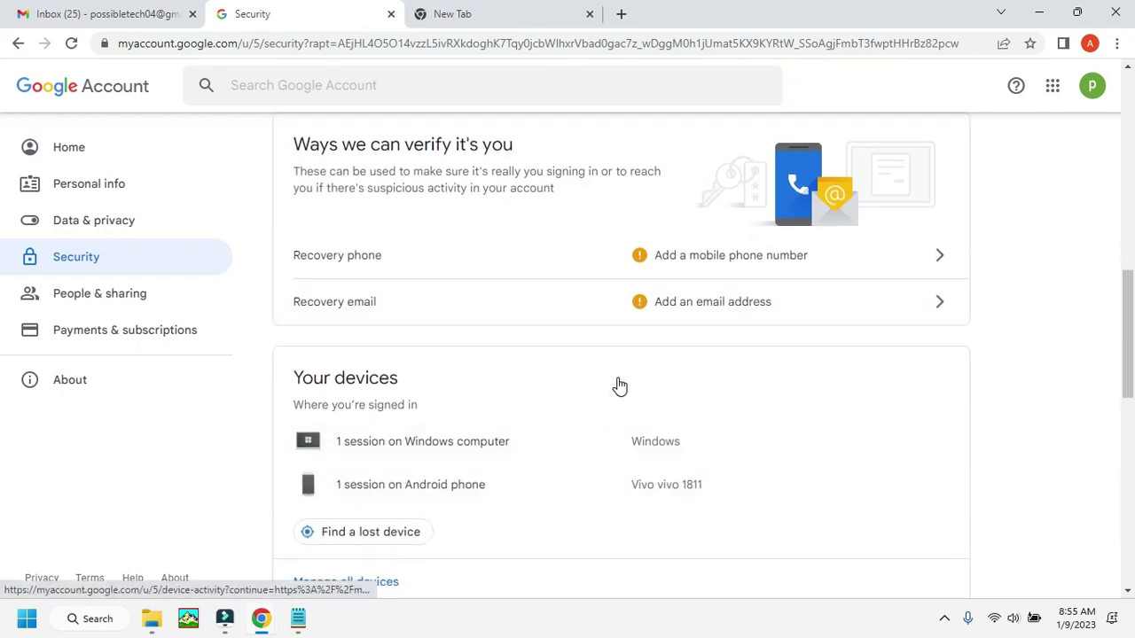
pyautogui.scroll(-2, 616, 390)
pyautogui.scroll(-1, 629, 480)
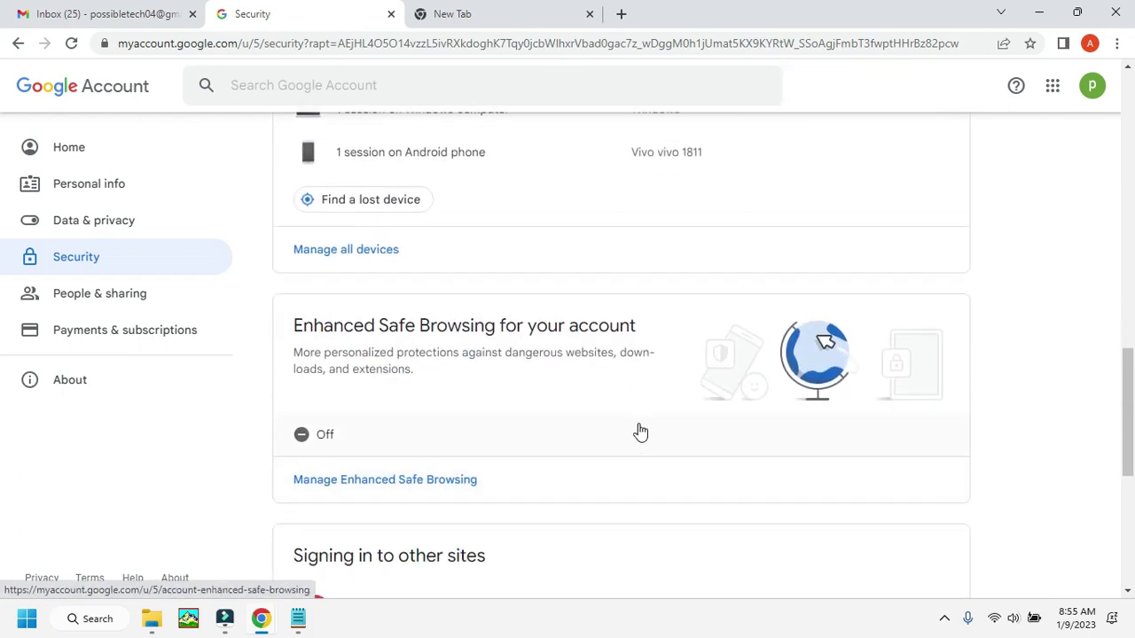
pyautogui.scroll(-2, 638, 438)
pyautogui.scroll(4, 628, 434)
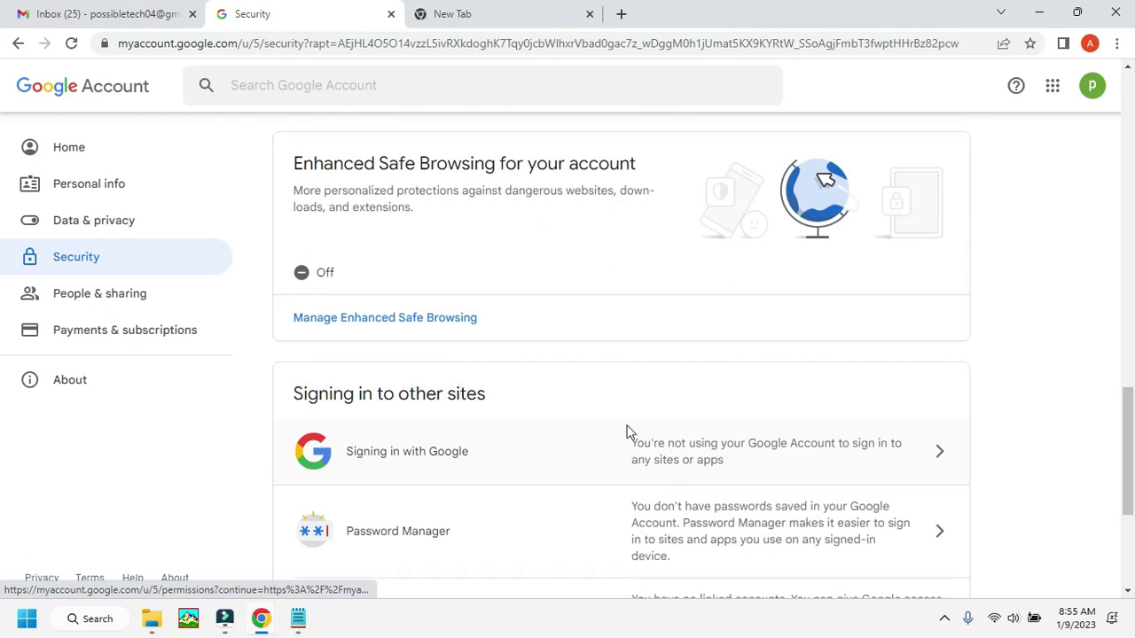
pyautogui.scroll(1, 610, 513)
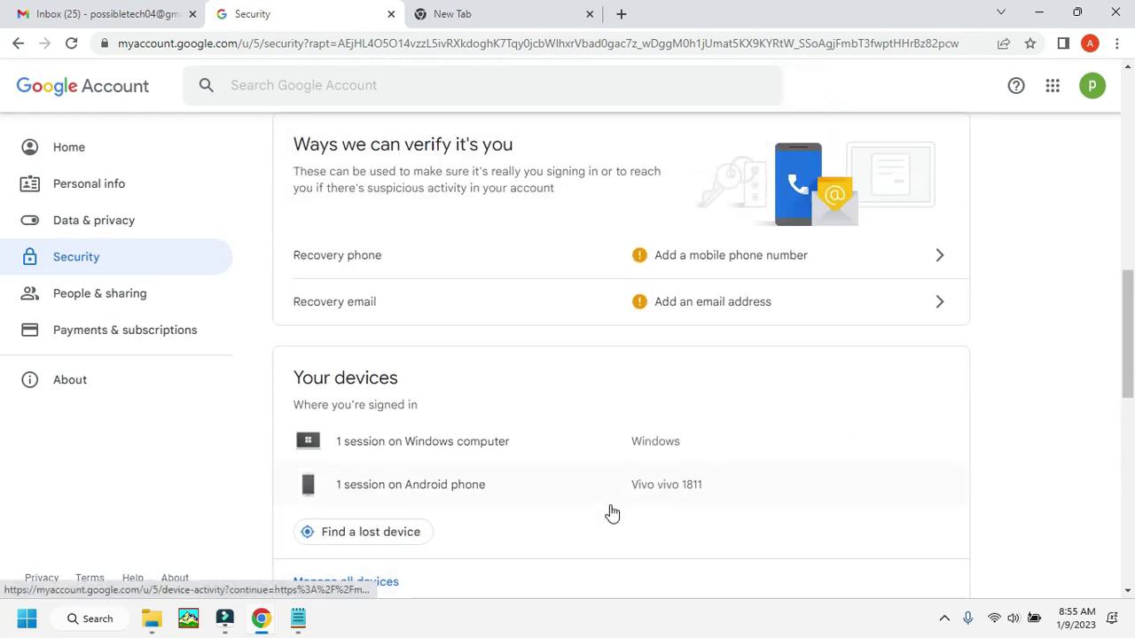